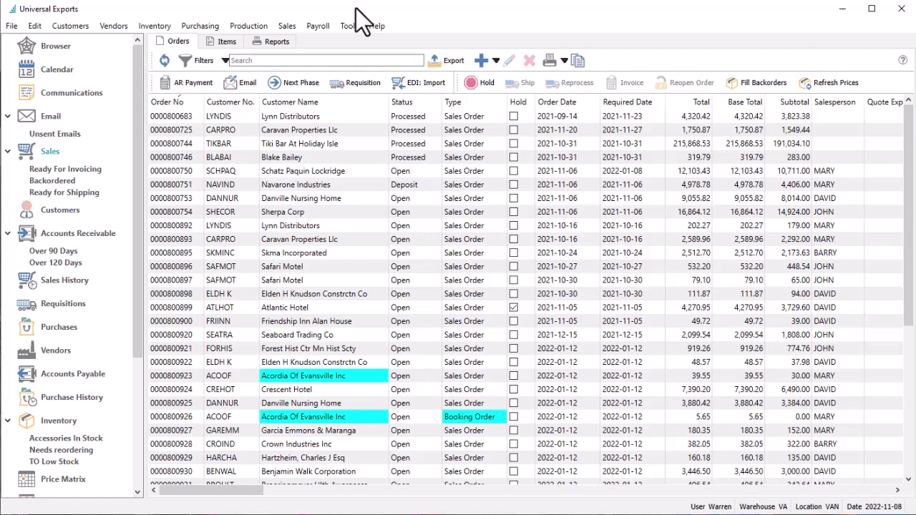
- Show the Sales Orders filter criteria and drop down the field list for a new criterion
{"action": "left_click", "coordinate": [215, 64]}
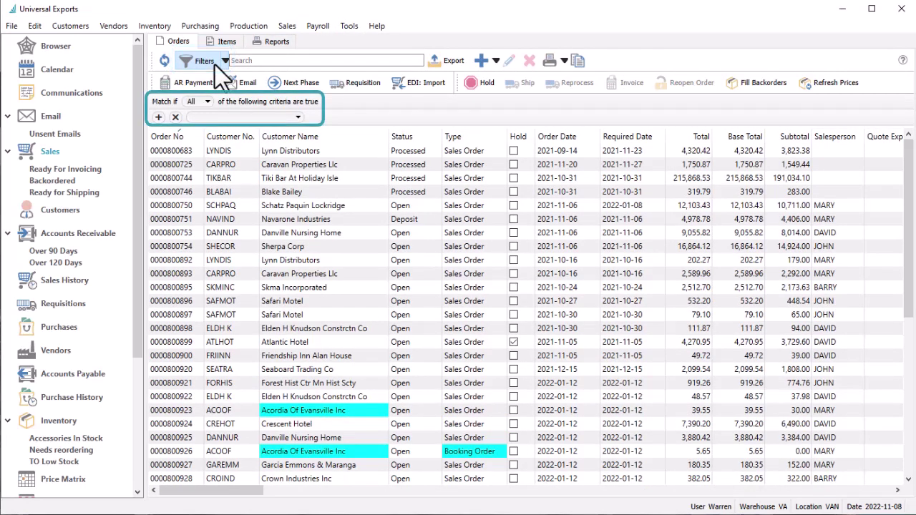
{"action": "left_click", "coordinate": [299, 118]}
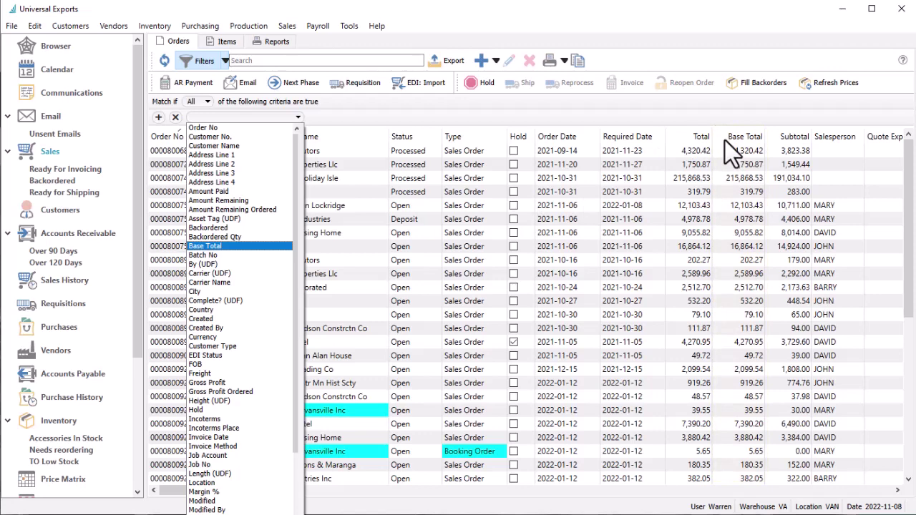
- Filter the Sales Orders list to Base Total is greater than 5000
{"action": "left_click", "coordinate": [274, 245]}
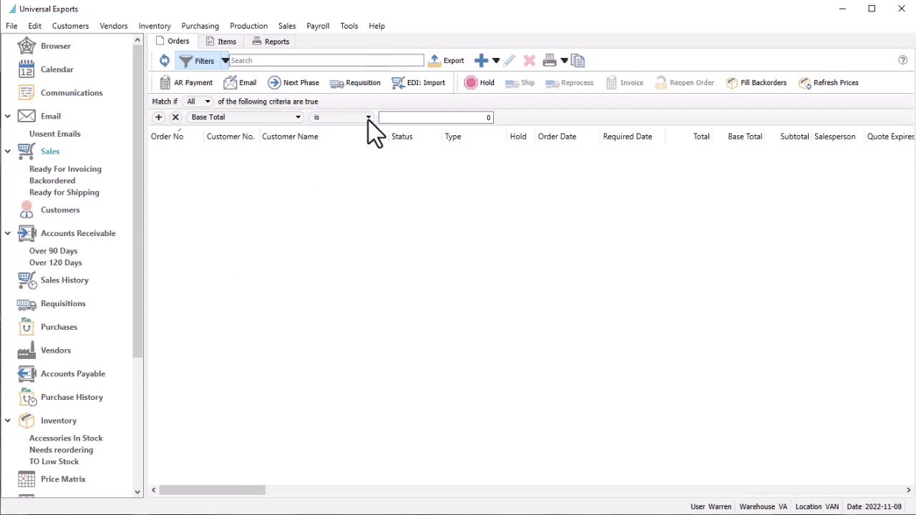
{"action": "left_click", "coordinate": [369, 118]}
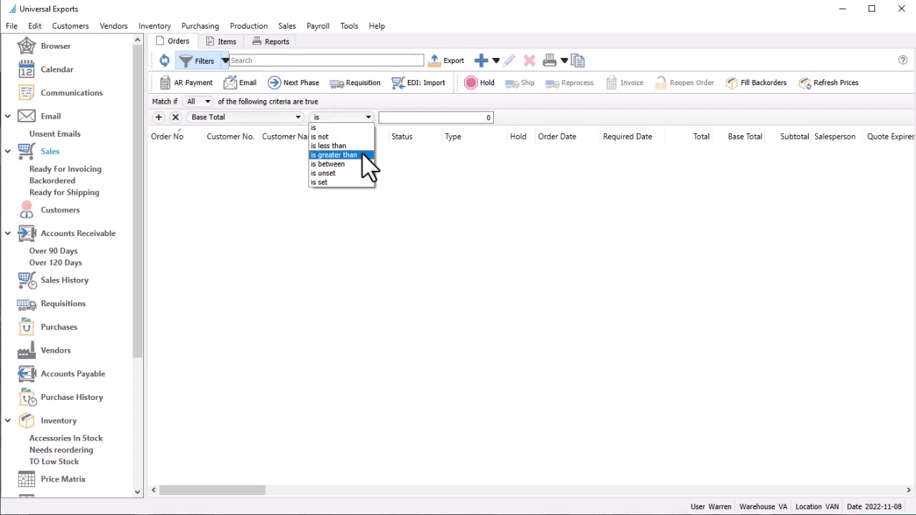
{"action": "left_click", "coordinate": [362, 154]}
{"action": "left_click", "coordinate": [385, 118]}
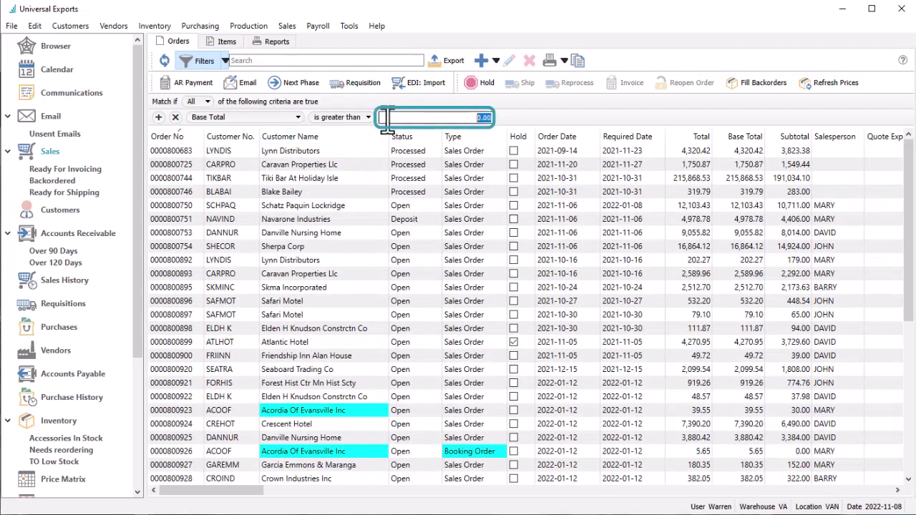
{"action": "type", "text": "5000"}
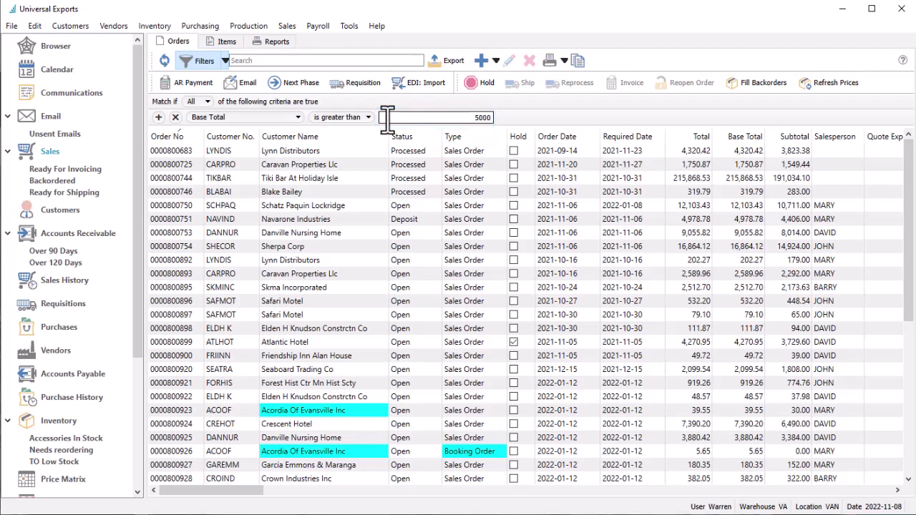
{"action": "key", "text": "Return"}
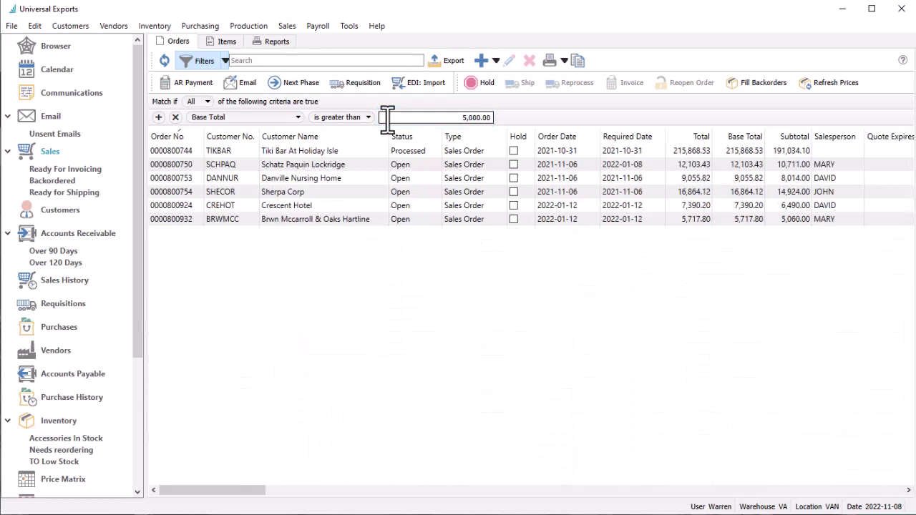
- Switch the criterion to Salesperson, briefly pick a salesperson, then set it to 'is unset'
{"action": "left_click", "coordinate": [293, 118]}
{"action": "scroll", "coordinate": [242, 195], "scroll_direction": "down", "scroll_amount": 5}
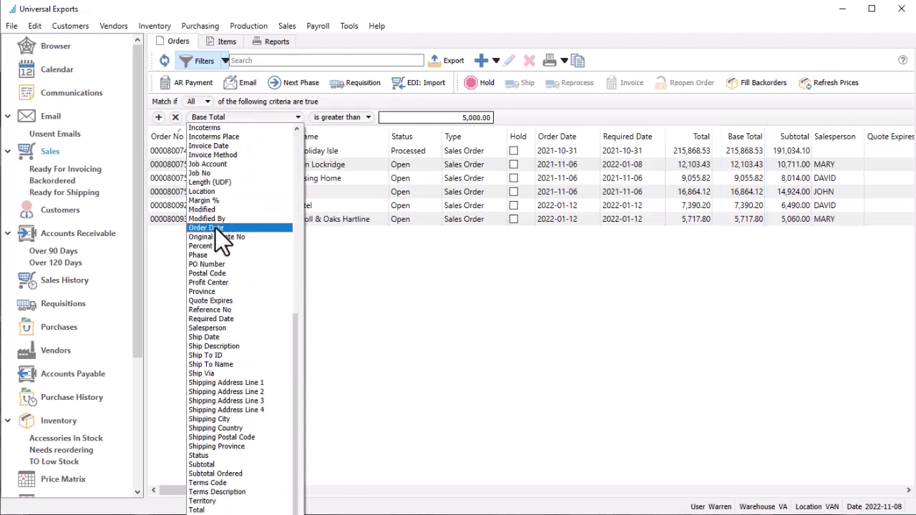
{"action": "left_click", "coordinate": [213, 329]}
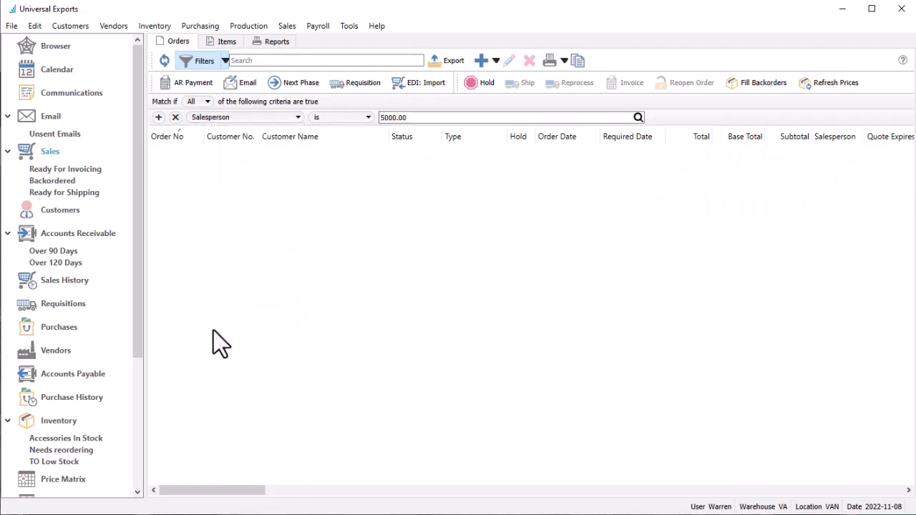
{"action": "left_click", "coordinate": [371, 116]}
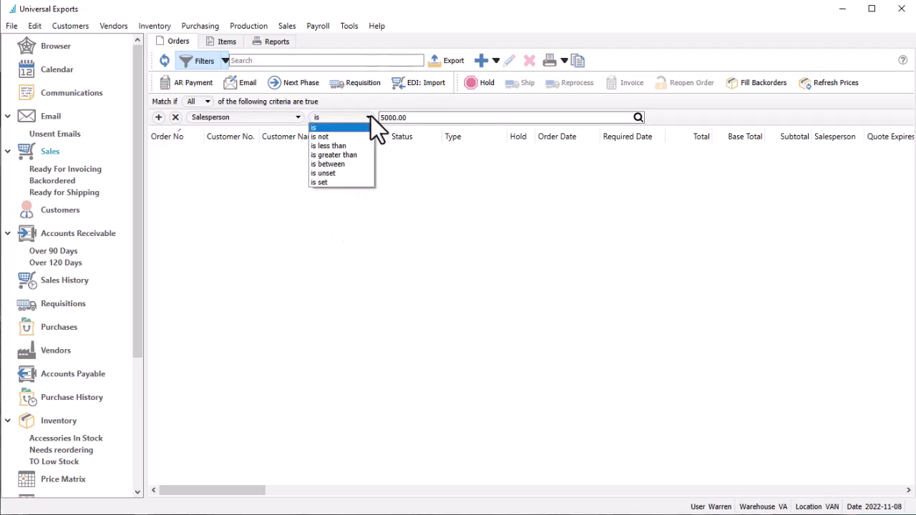
{"action": "left_click", "coordinate": [370, 116]}
{"action": "left_click", "coordinate": [396, 118]}
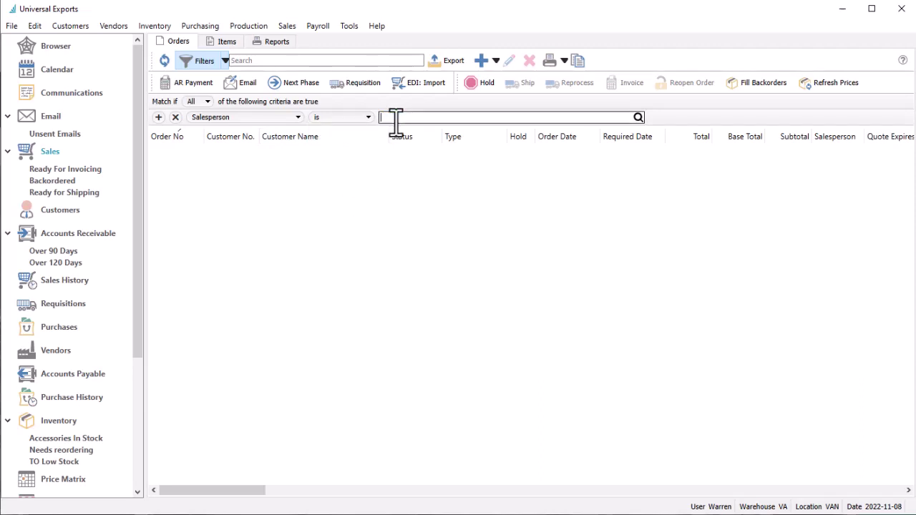
{"action": "double_click", "coordinate": [400, 259]}
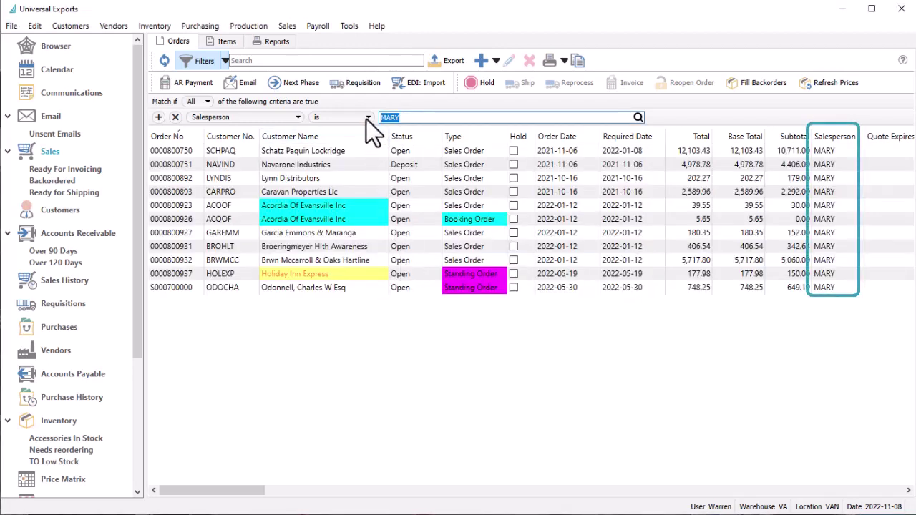
{"action": "left_click", "coordinate": [367, 118]}
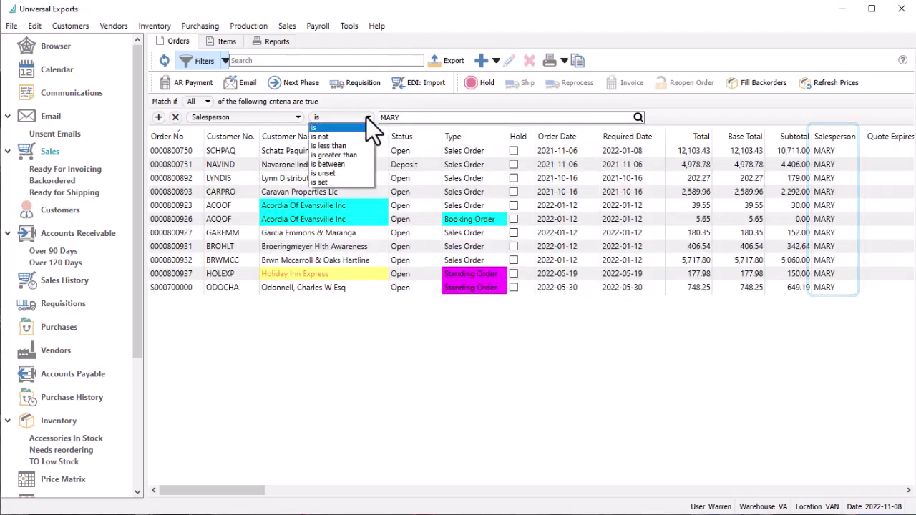
{"action": "left_click", "coordinate": [359, 174]}
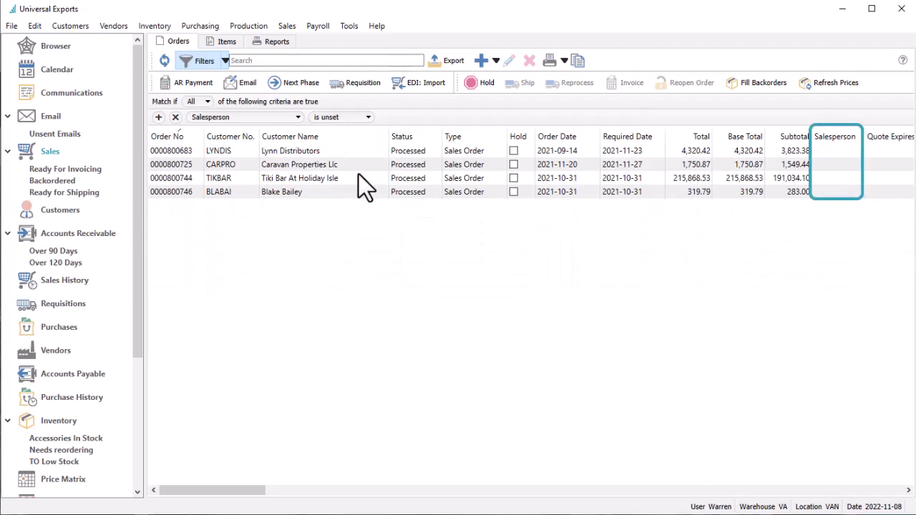
- Change the criterion to Customer Name contains 'inn'
{"action": "left_click", "coordinate": [296, 118]}
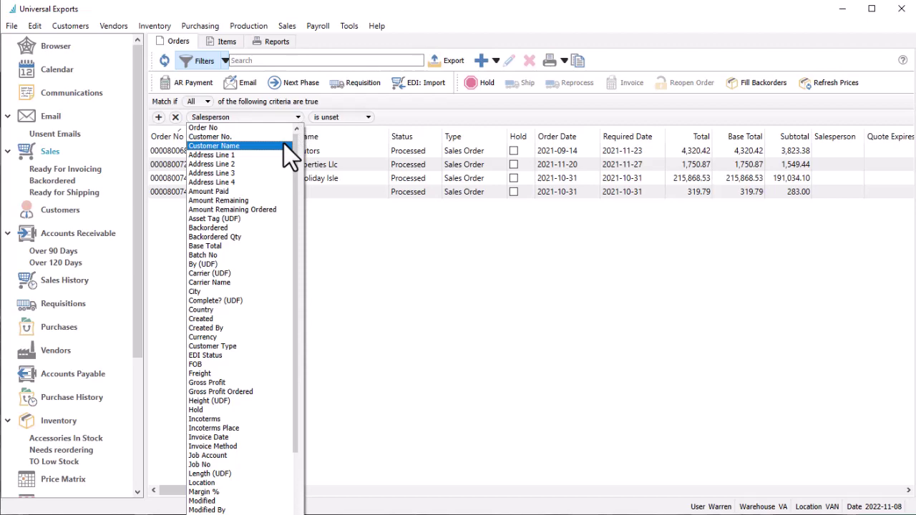
{"action": "left_click", "coordinate": [283, 146]}
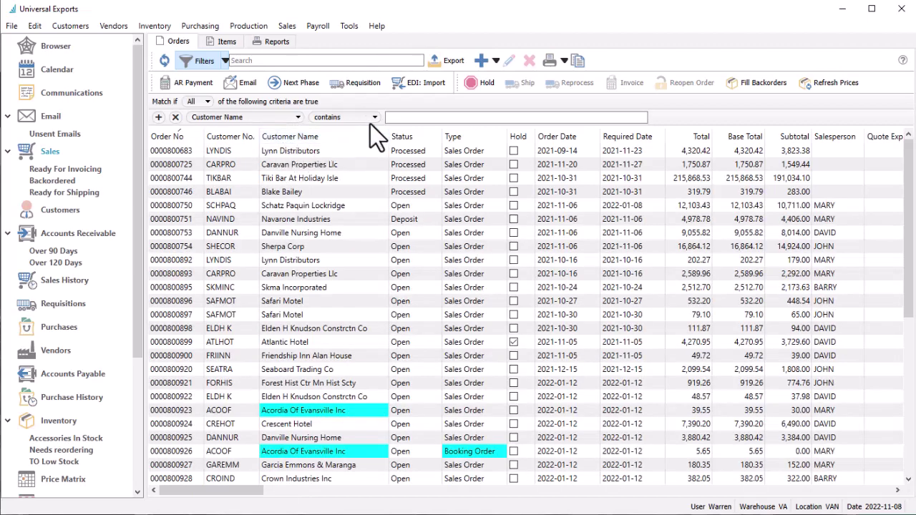
{"action": "left_click", "coordinate": [372, 120]}
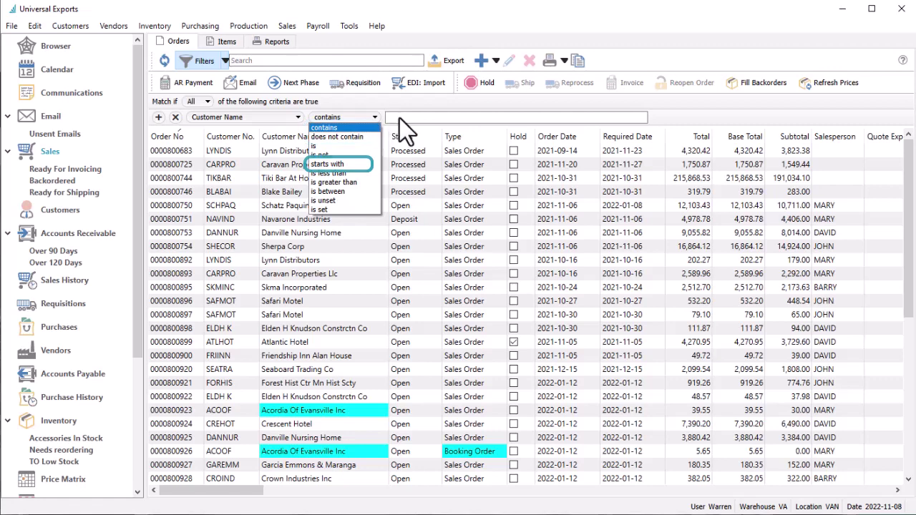
{"action": "left_click", "coordinate": [399, 118]}
{"action": "left_click", "coordinate": [400, 118]}
{"action": "type", "text": "inn"}
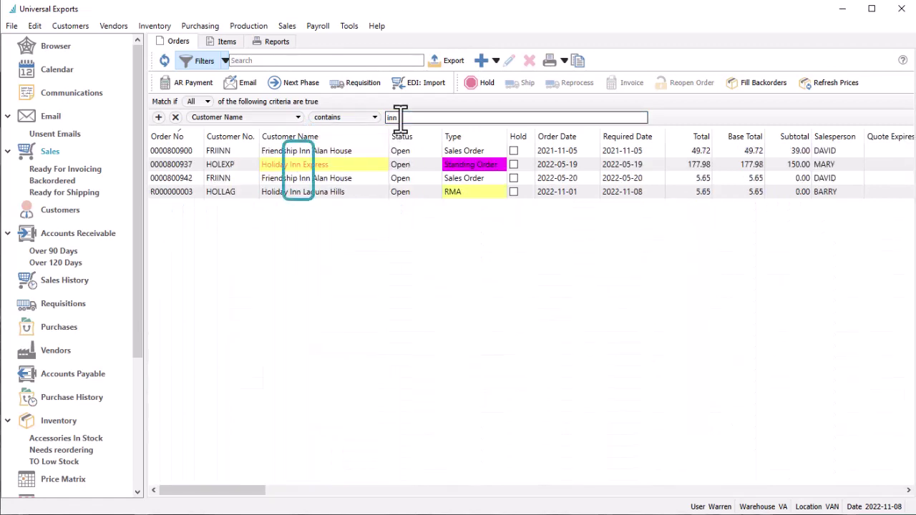
{"action": "left_click", "coordinate": [298, 117]}
{"action": "scroll", "coordinate": [256, 218], "scroll_direction": "down", "scroll_amount": 10}
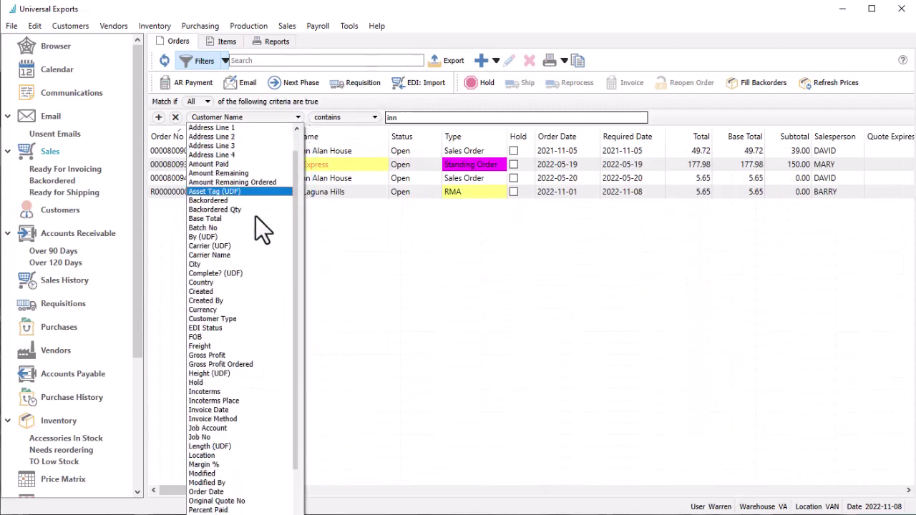
- Filter Order Date to Current Month (2022-11-01 to 2022-11-30)
{"action": "left_click", "coordinate": [251, 230]}
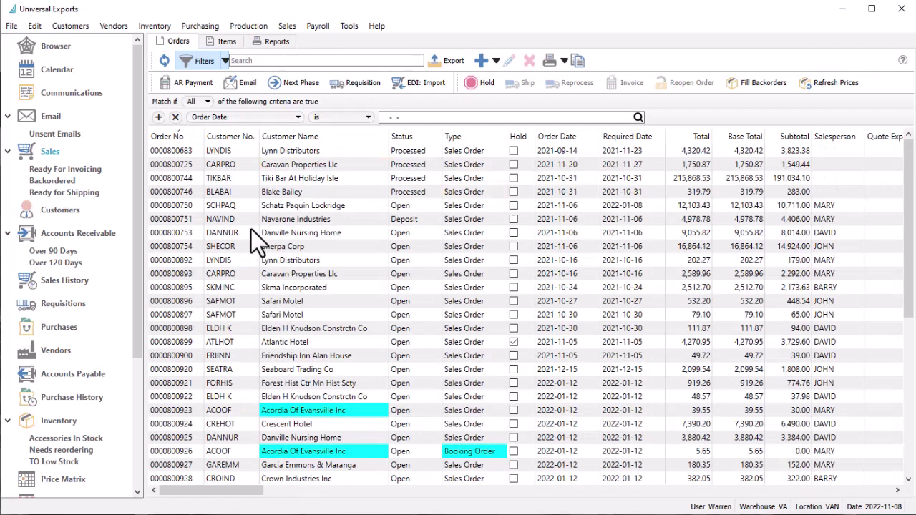
{"action": "left_click", "coordinate": [430, 117]}
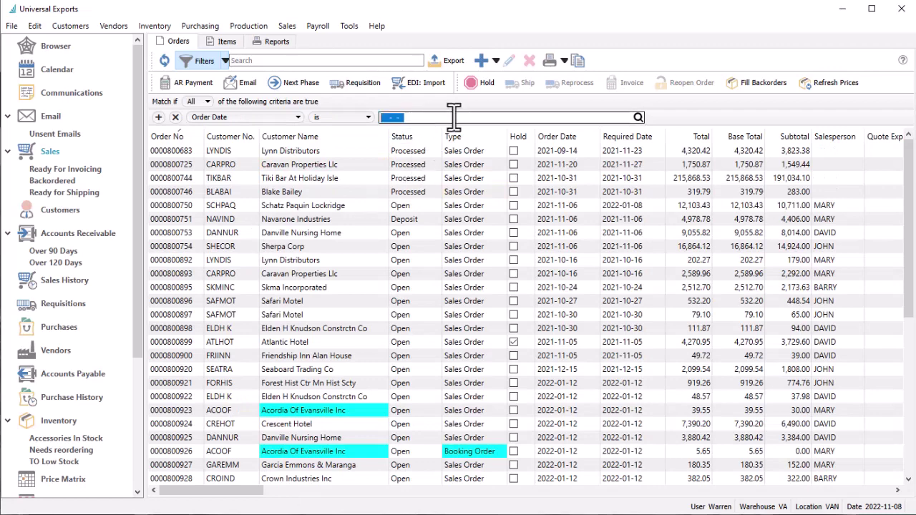
{"action": "left_click", "coordinate": [634, 116]}
{"action": "left_click", "coordinate": [634, 116]}
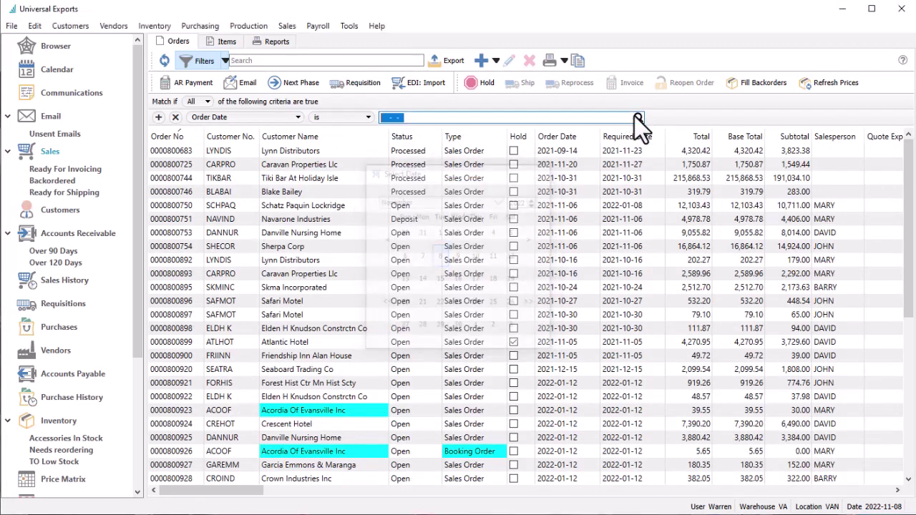
{"action": "left_click", "coordinate": [368, 119]}
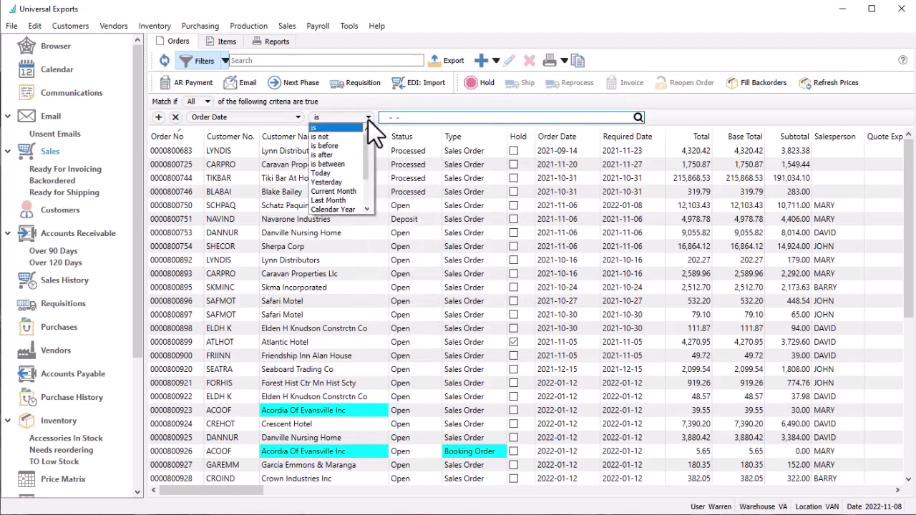
{"action": "scroll", "coordinate": [350, 159], "scroll_direction": "down", "scroll_amount": 1}
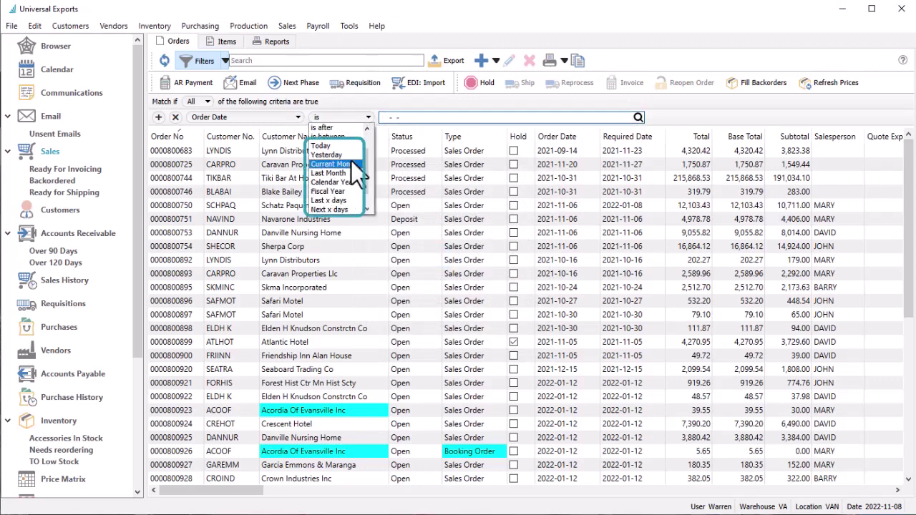
{"action": "left_click", "coordinate": [351, 161]}
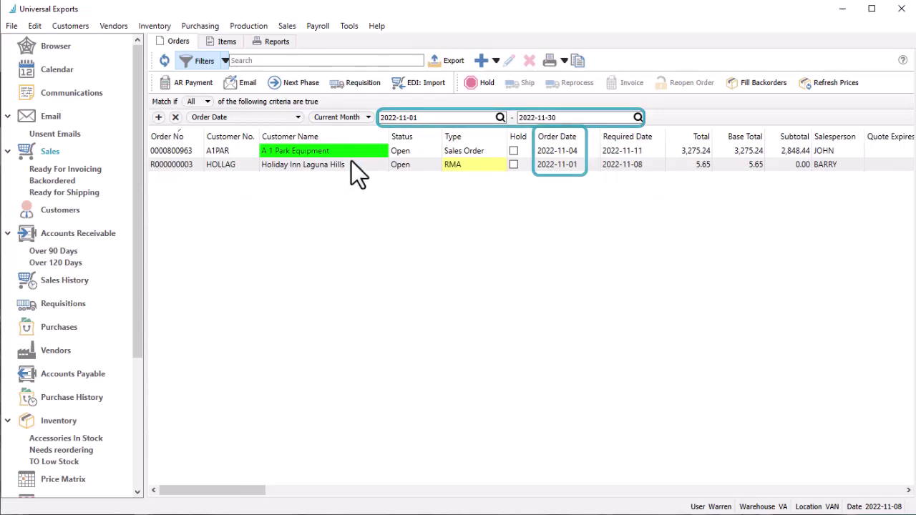
- Change the criterion to Status is one of Processed and Deposit
{"action": "left_click", "coordinate": [297, 117]}
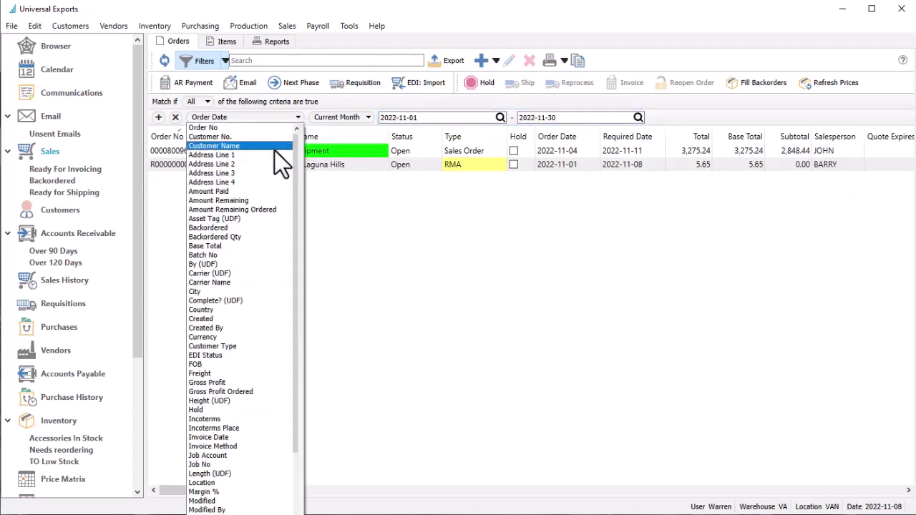
{"action": "scroll", "coordinate": [265, 164], "scroll_direction": "down", "scroll_amount": 10}
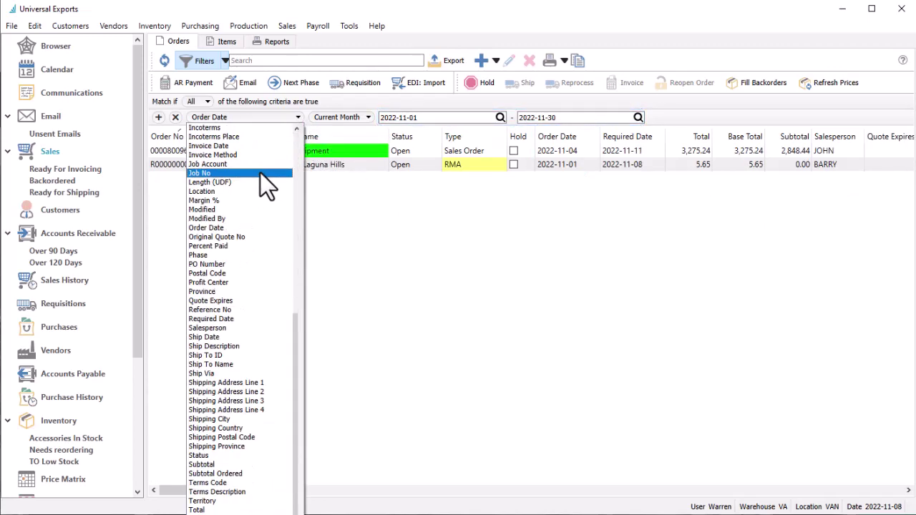
{"action": "left_click", "coordinate": [245, 458]}
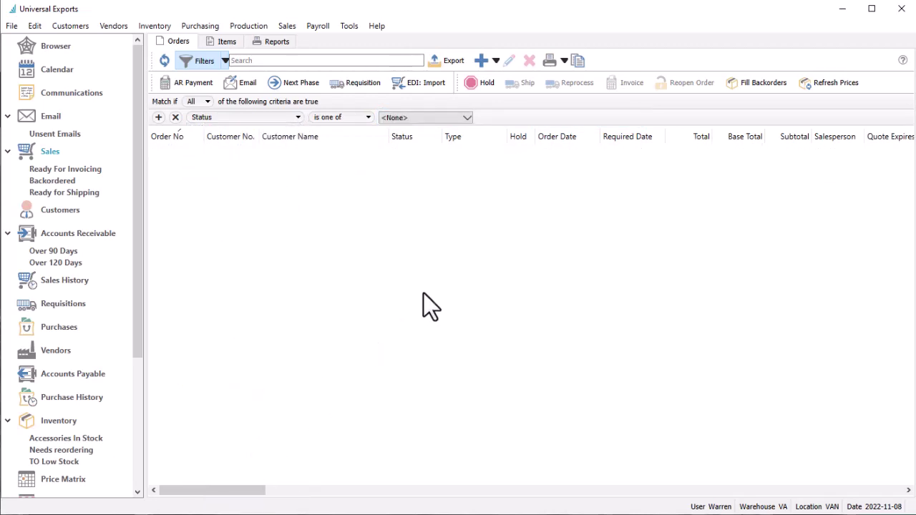
{"action": "left_click", "coordinate": [467, 115]}
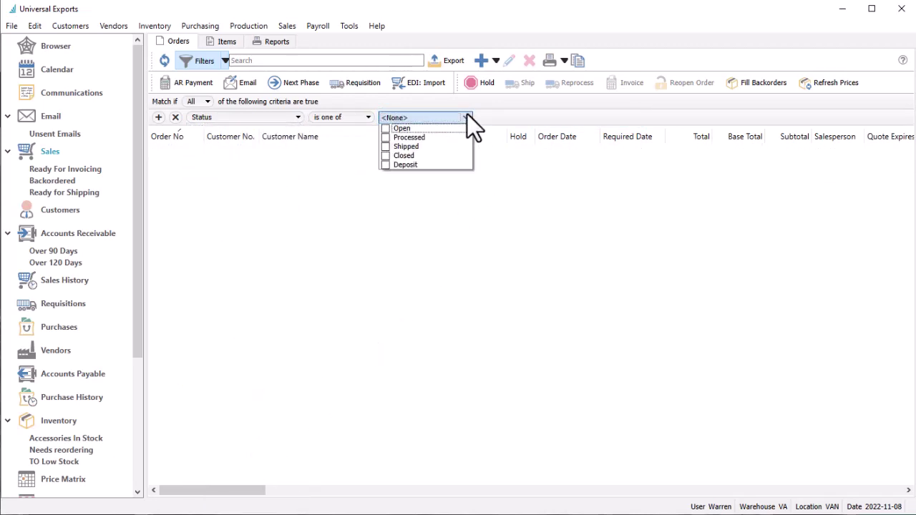
{"action": "left_click", "coordinate": [386, 137]}
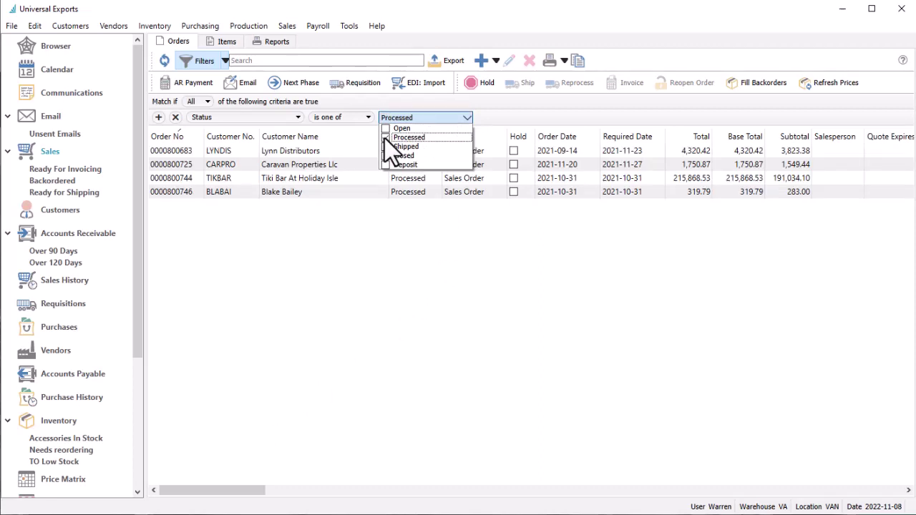
{"action": "left_click", "coordinate": [387, 165]}
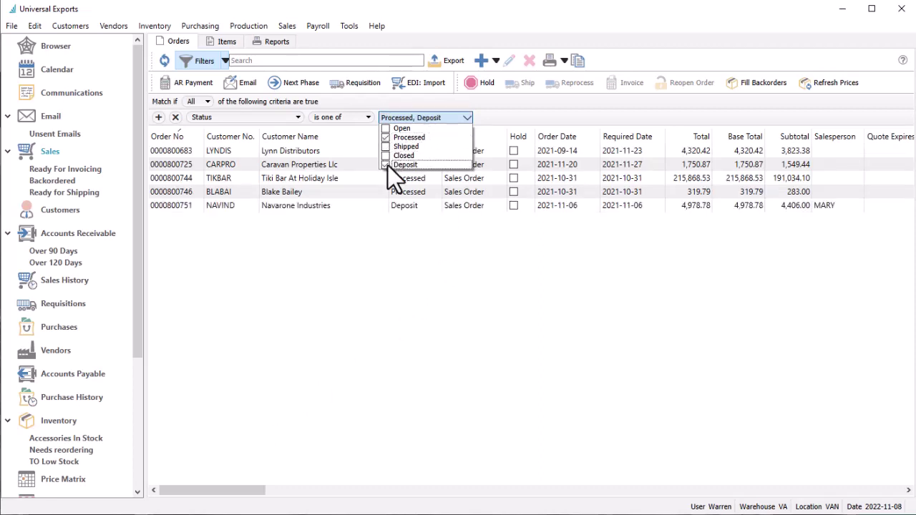
{"action": "key", "text": "Escape"}
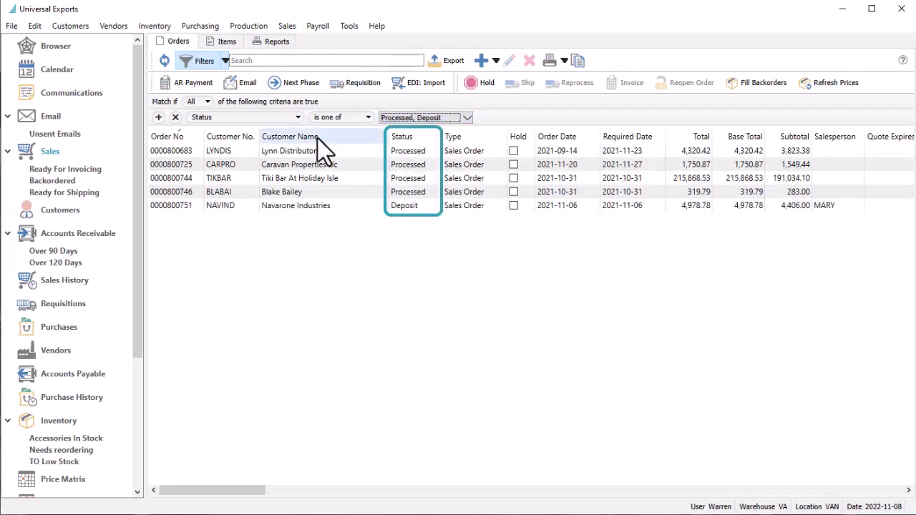
{"action": "left_click", "coordinate": [301, 119]}
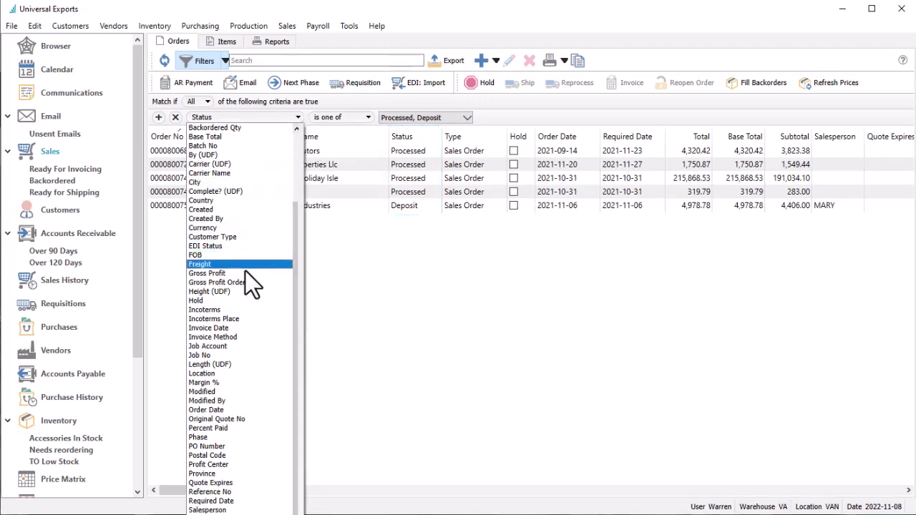
- Switch the criterion field to Hold and view its condition choices
{"action": "left_click", "coordinate": [243, 301]}
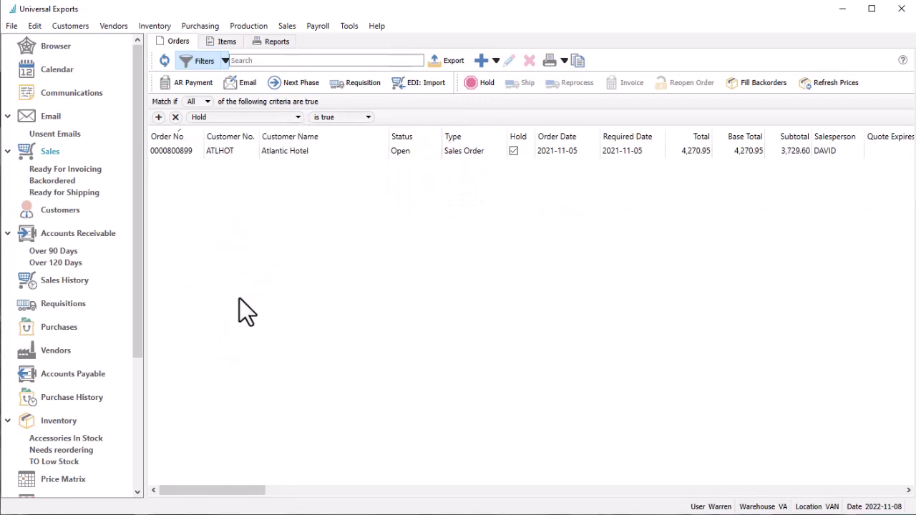
{"action": "left_click", "coordinate": [367, 117]}
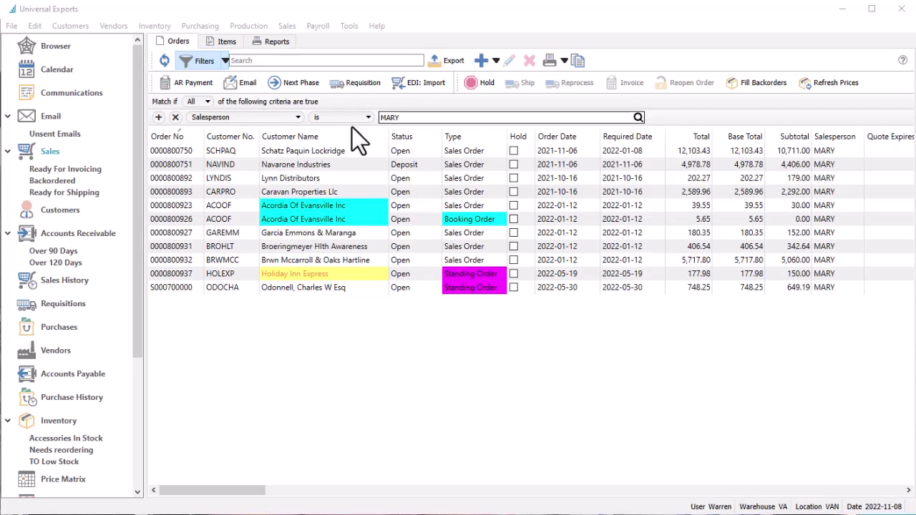
- Add a second criterion: Base Total is greater than 5000
{"action": "left_click", "coordinate": [162, 118]}
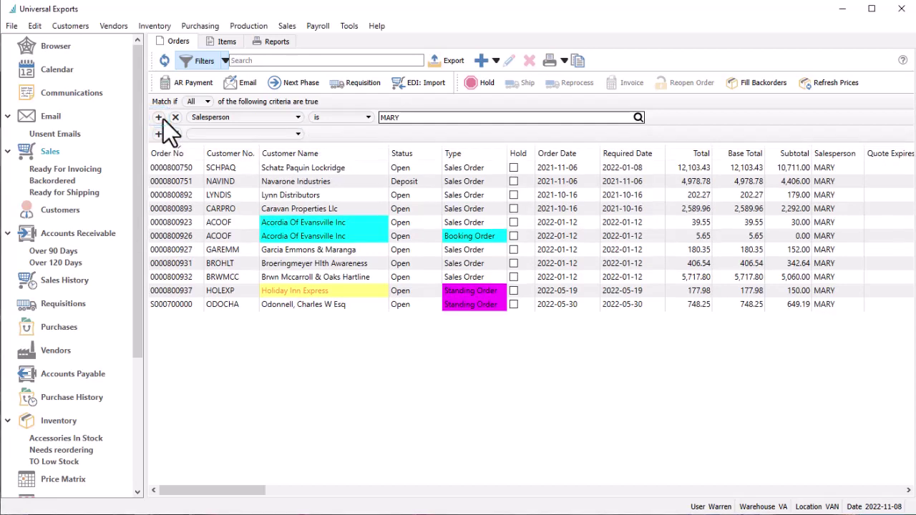
{"action": "left_click", "coordinate": [257, 135]}
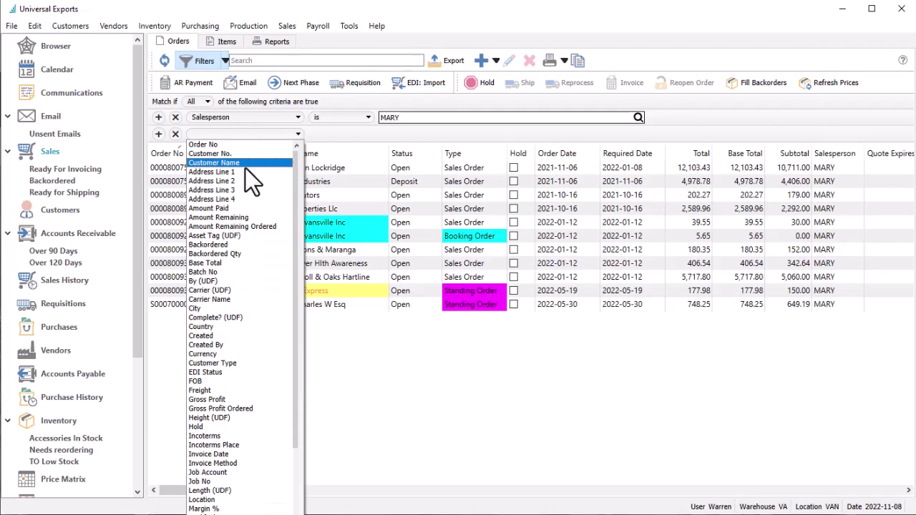
{"action": "left_click", "coordinate": [220, 262]}
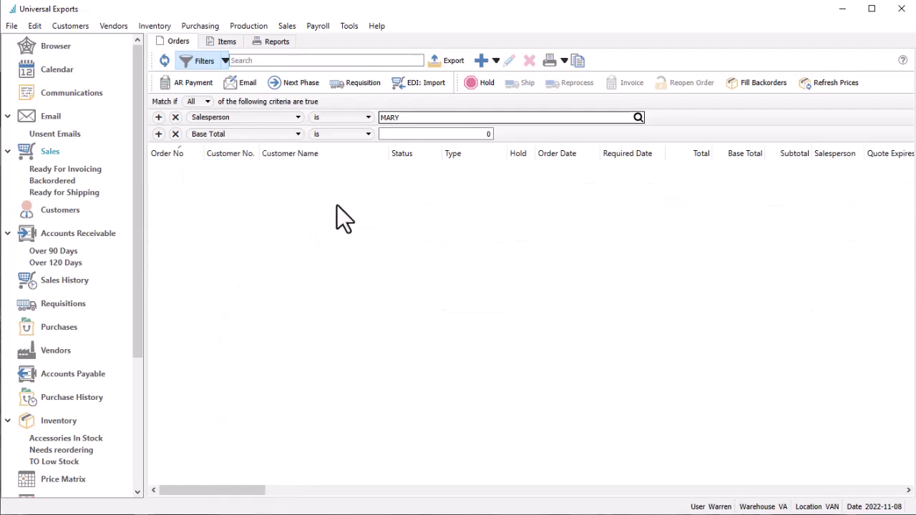
{"action": "left_click", "coordinate": [362, 140]}
{"action": "left_click", "coordinate": [355, 171]}
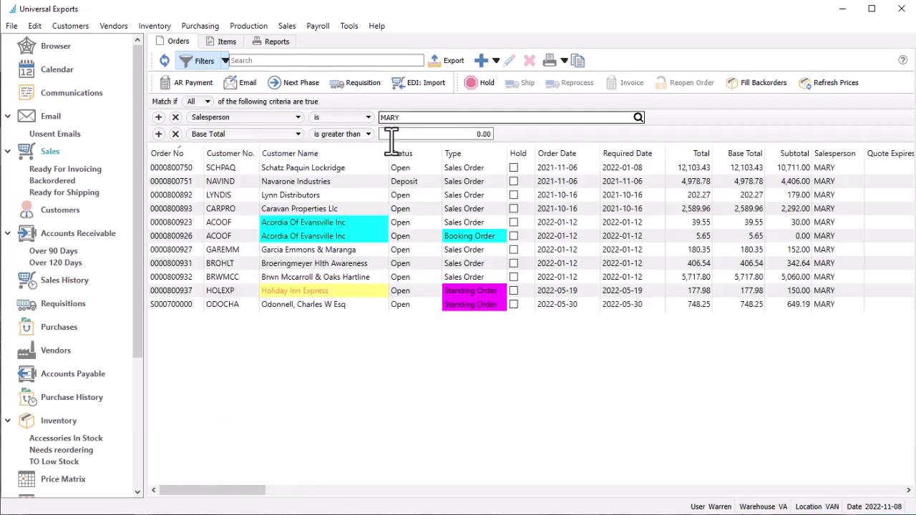
{"action": "type", "text": "5000"}
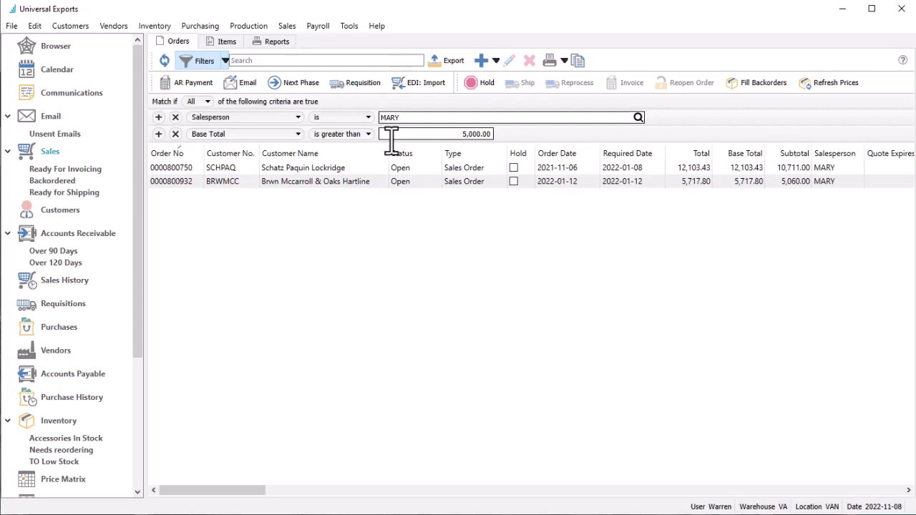
{"action": "left_click", "coordinate": [207, 101]}
{"action": "left_click", "coordinate": [204, 112]}
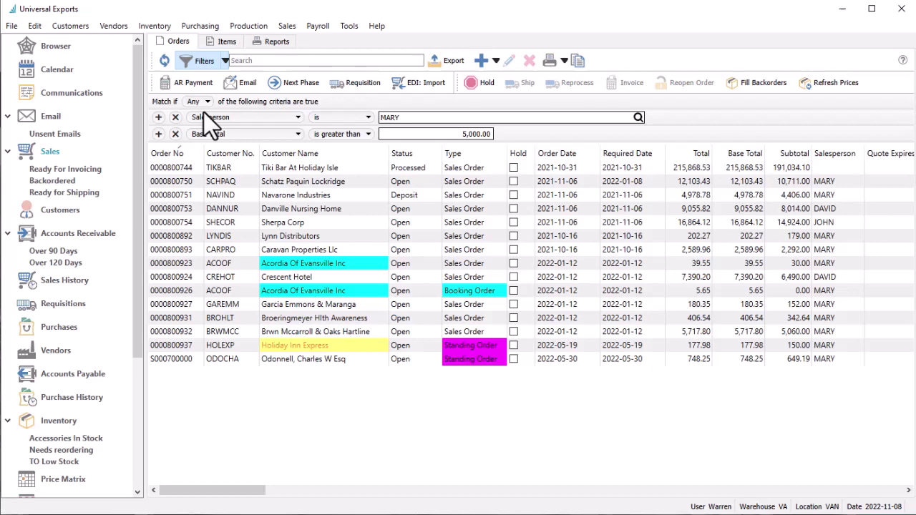
{"action": "left_click", "coordinate": [176, 134]}
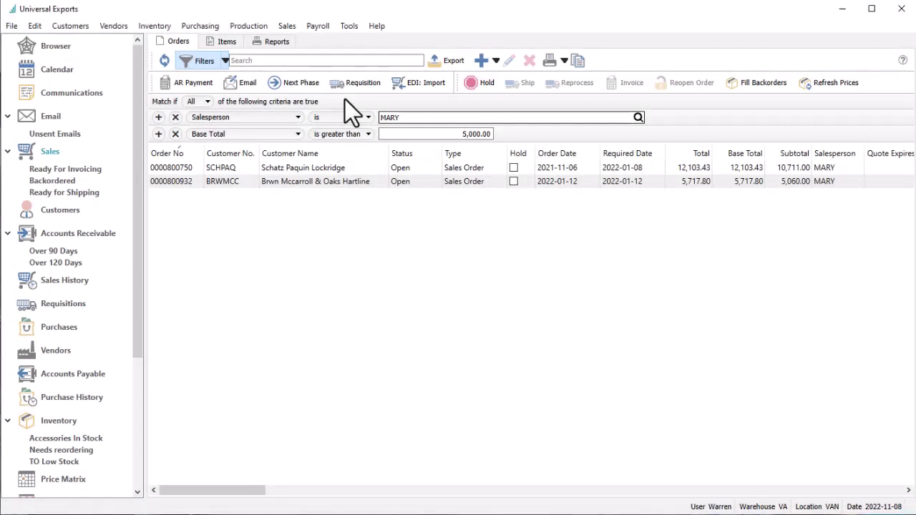
- Save as company filter 'Mary's large orders', shown in the module list with column state
{"action": "left_click", "coordinate": [225, 61]}
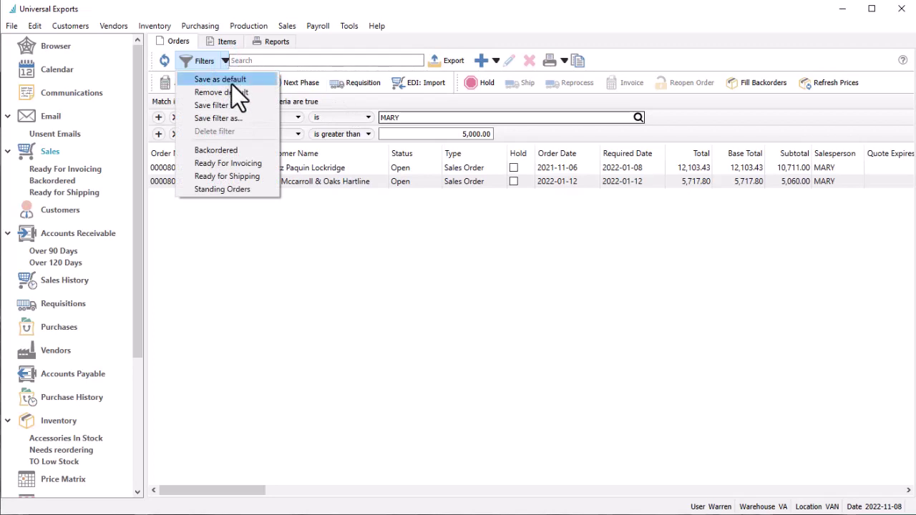
{"action": "left_click", "coordinate": [246, 119]}
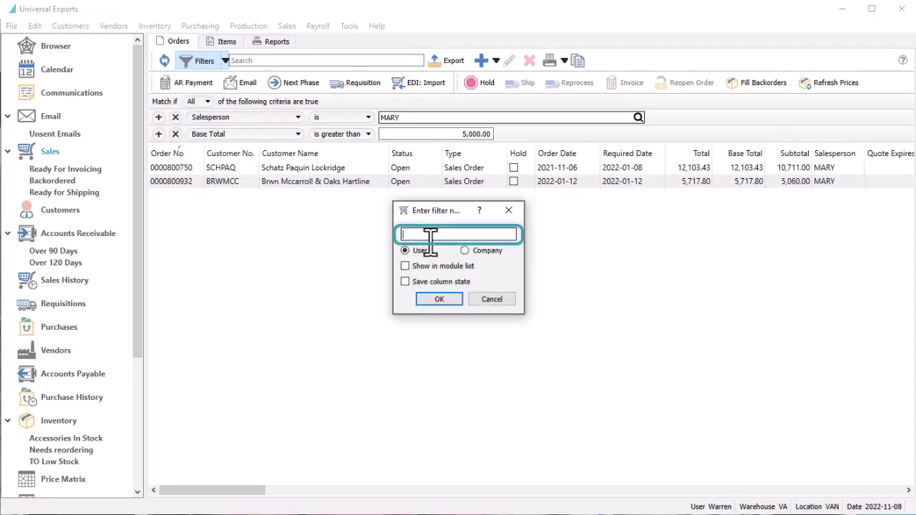
{"action": "type", "text": "Mary's large orders"}
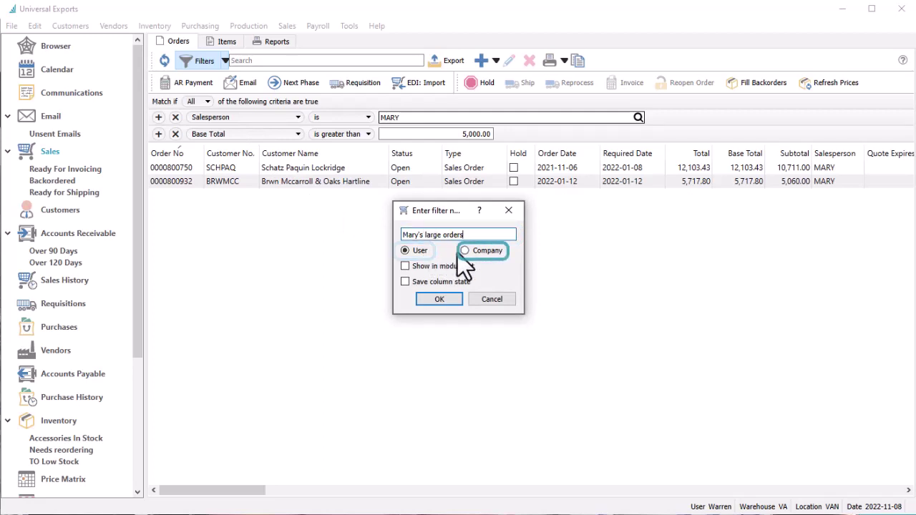
{"action": "left_click", "coordinate": [465, 251]}
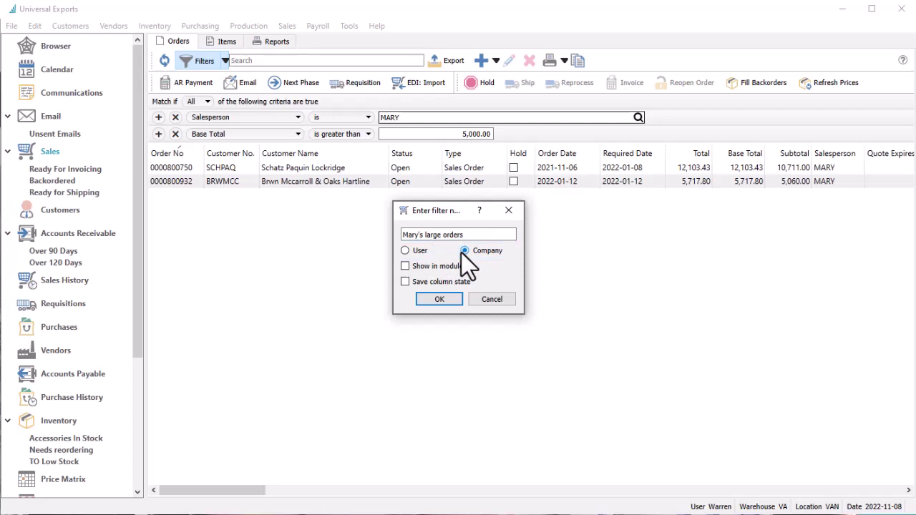
{"action": "left_click", "coordinate": [404, 268]}
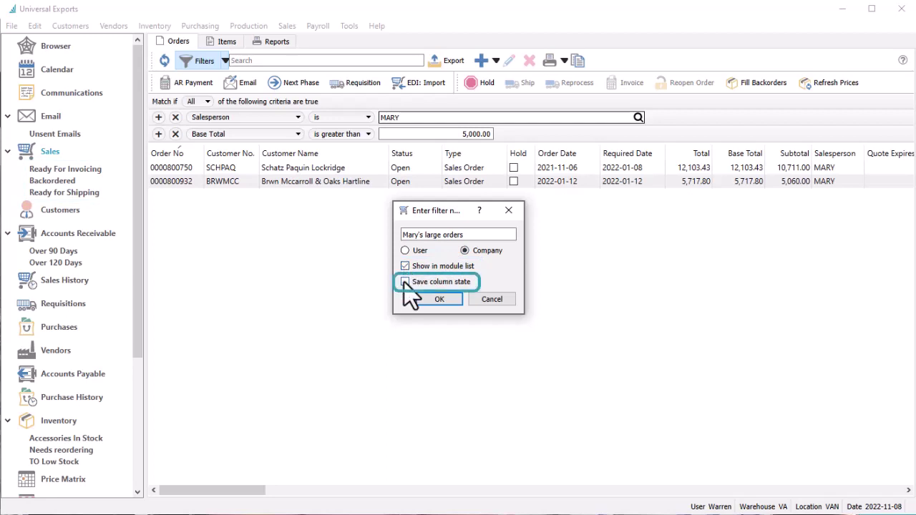
{"action": "left_click", "coordinate": [404, 283]}
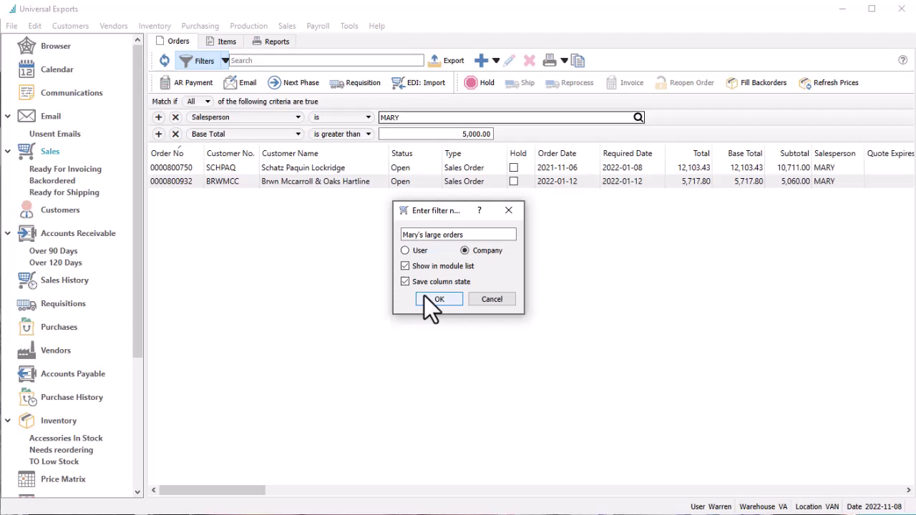
{"action": "left_click", "coordinate": [425, 296]}
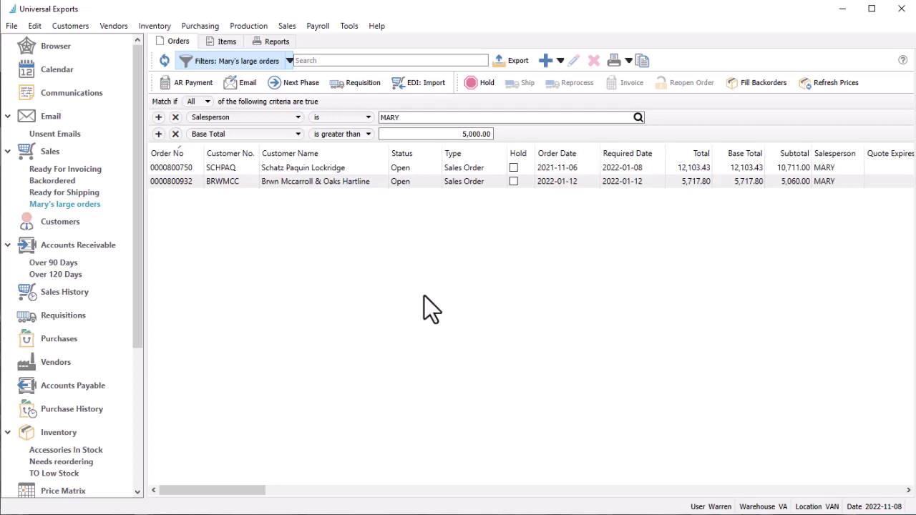
- Make the saved filter the default, then leave and reopen Sales Orders to confirm it applies
{"action": "left_click", "coordinate": [290, 63]}
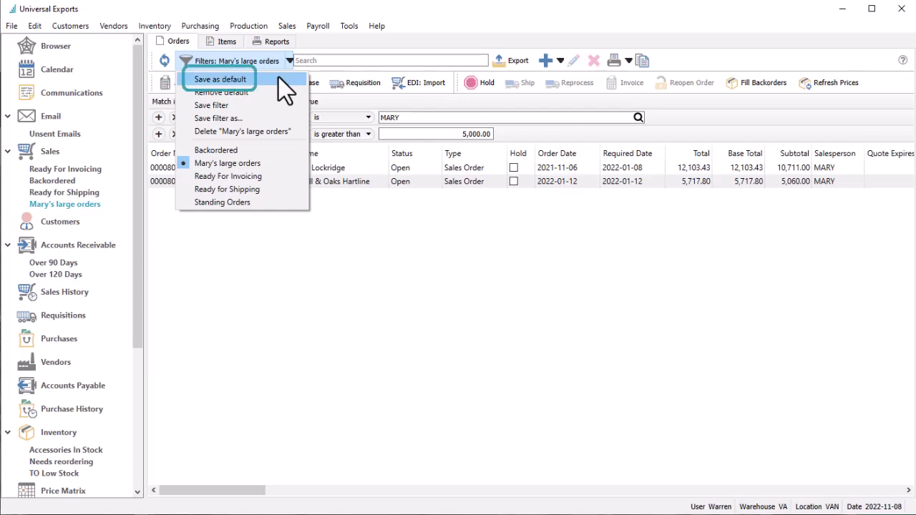
{"action": "left_click", "coordinate": [279, 77]}
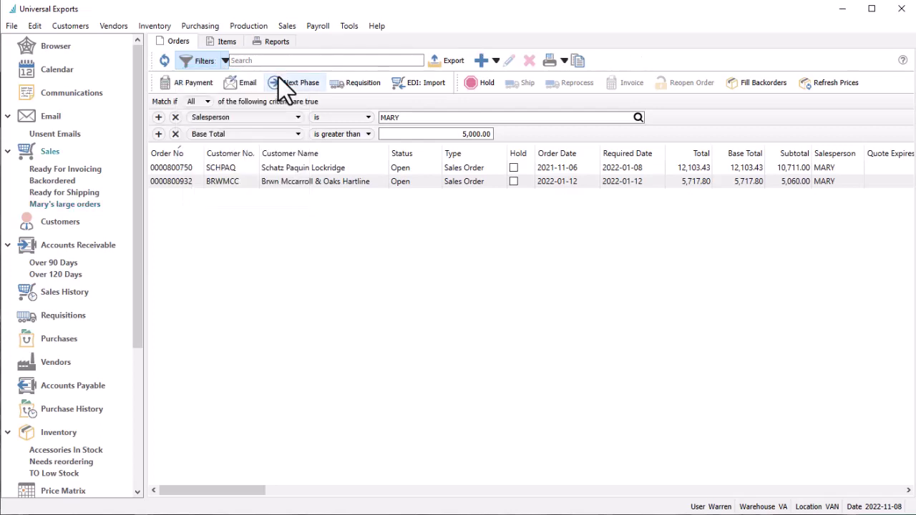
{"action": "left_click", "coordinate": [202, 66]}
{"action": "left_click", "coordinate": [79, 221]}
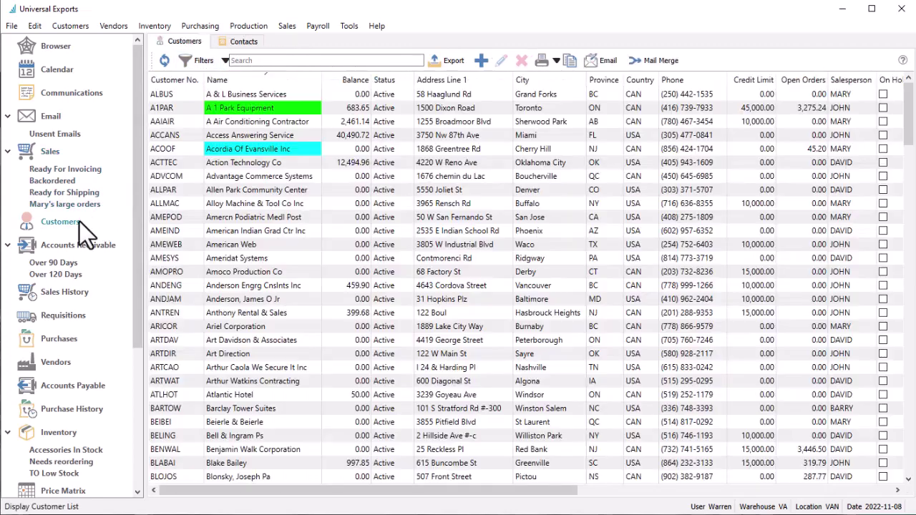
{"action": "left_click", "coordinate": [49, 151]}
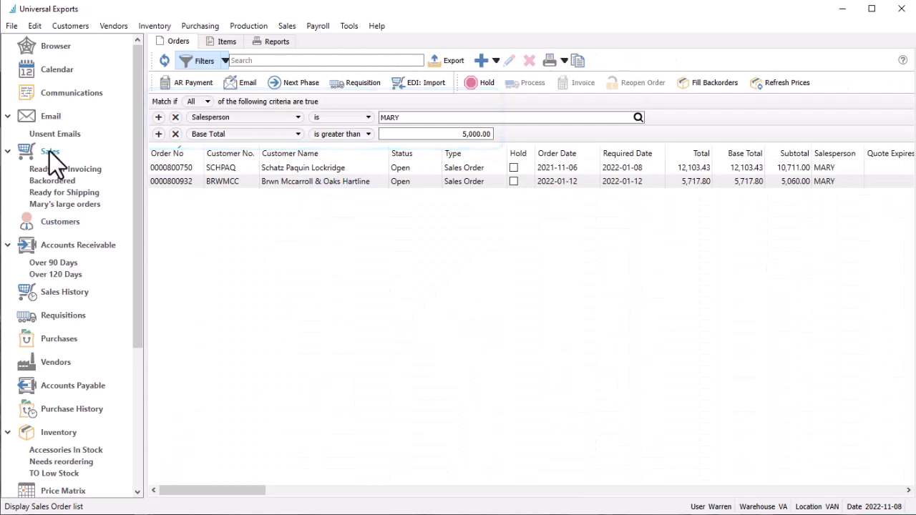
- Clear the sales-order default filter, then manually apply 'Mary's large orders' to list the two orders
{"action": "left_click", "coordinate": [225, 61]}
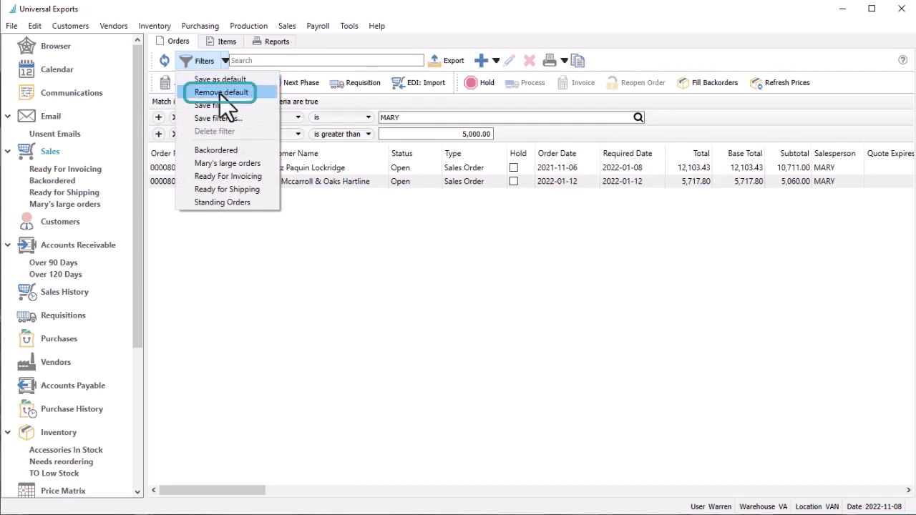
{"action": "left_click", "coordinate": [220, 94]}
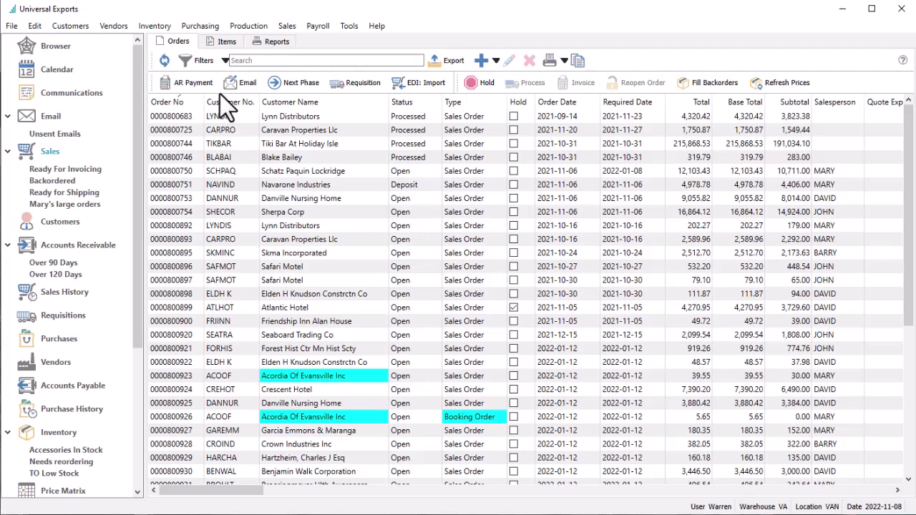
{"action": "left_click", "coordinate": [225, 62]}
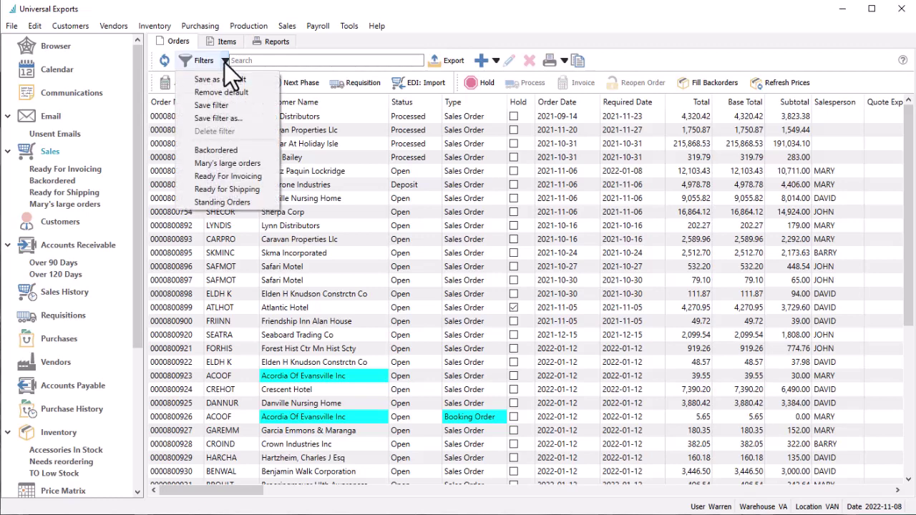
{"action": "left_click", "coordinate": [210, 160]}
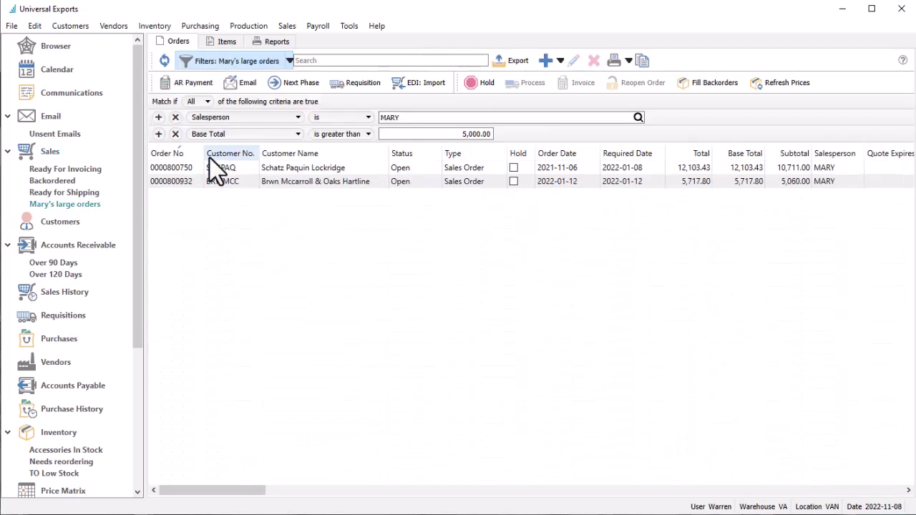
{"action": "left_click", "coordinate": [288, 62]}
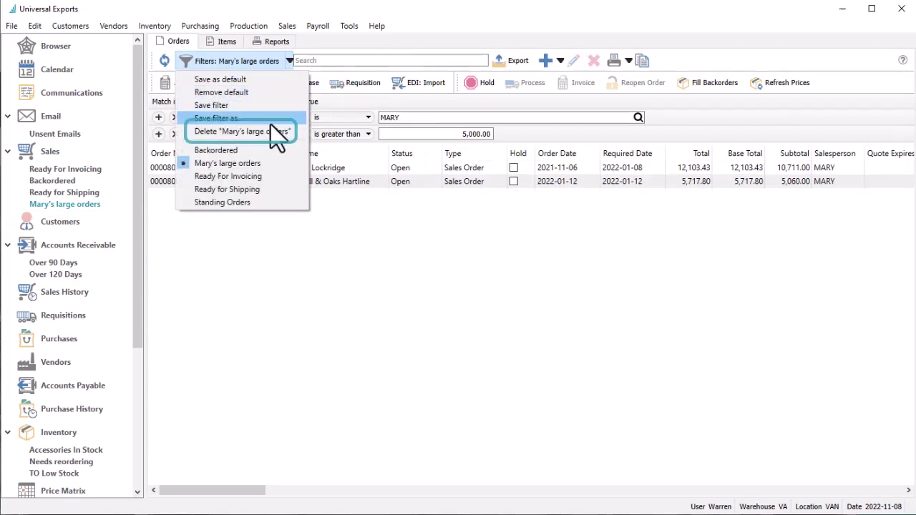